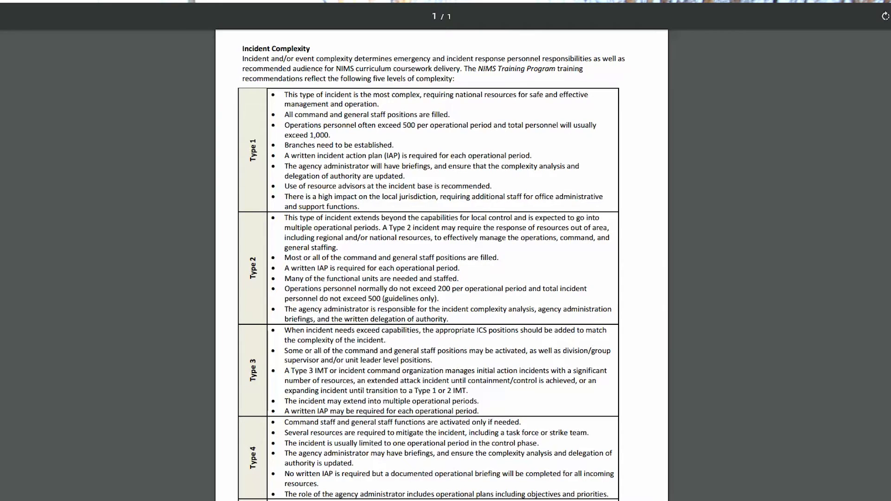
Step: Scroll the NIMS Incident Complexity table down to its final Type 5 row
scroll(441, 265, down, 1)
scroll(442, 264, down, 2)
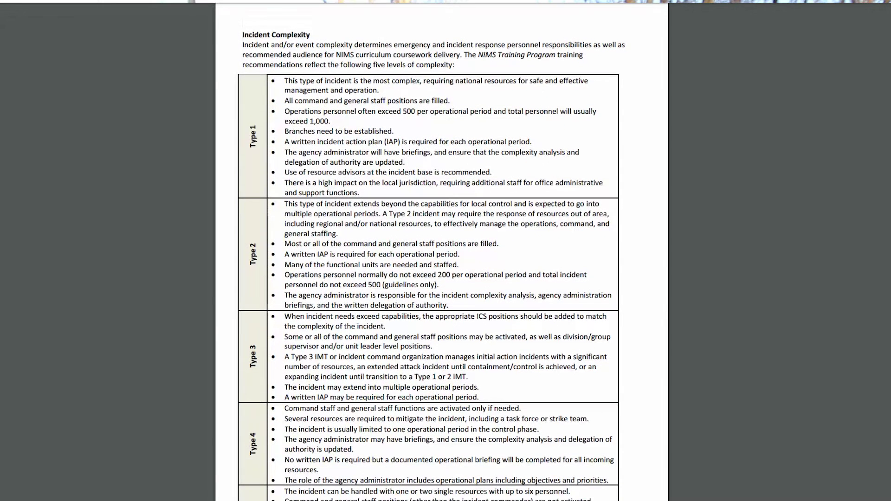
scroll(442, 265, down, 3)
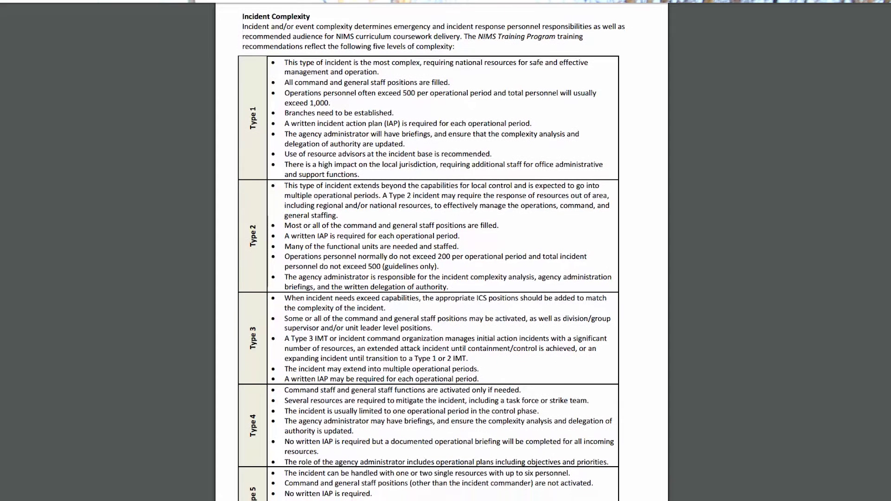
scroll(442, 265, down, 2)
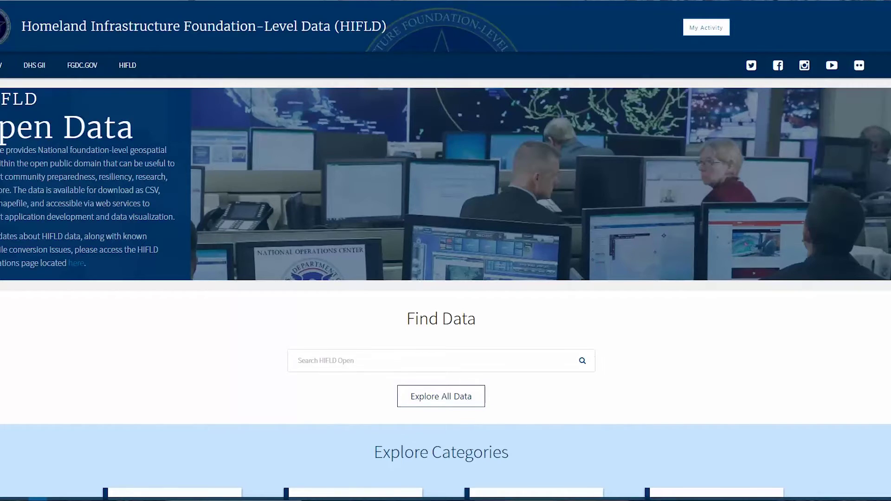
Step: Browse the Explore Categories tiles, then enter 'cell towers' in the Find Data search box
scroll(446, 251, down, 6)
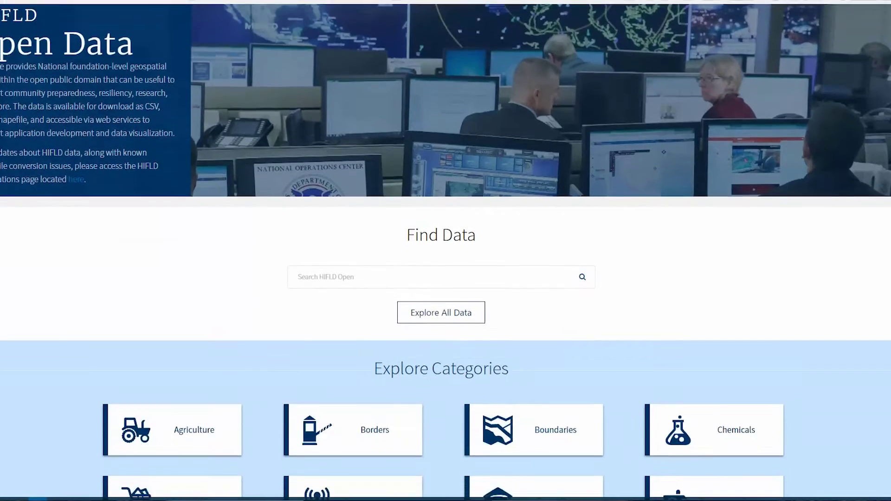
scroll(446, 251, down, 5)
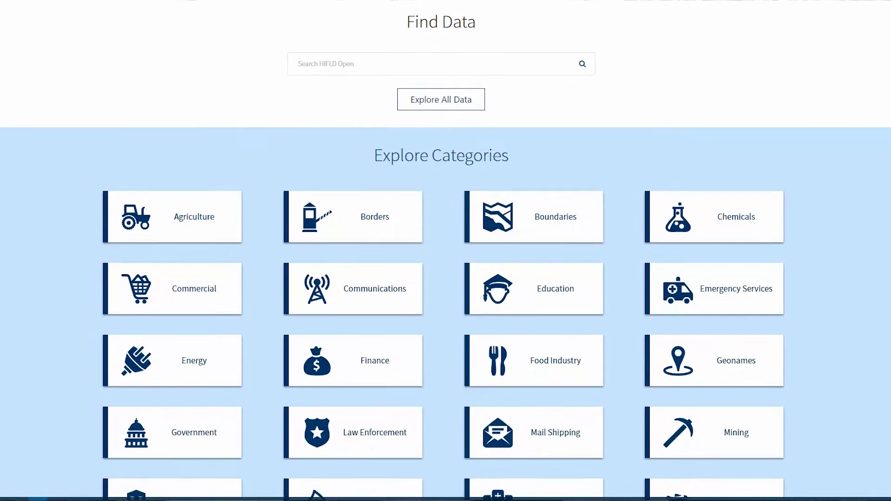
scroll(446, 250, down, 4)
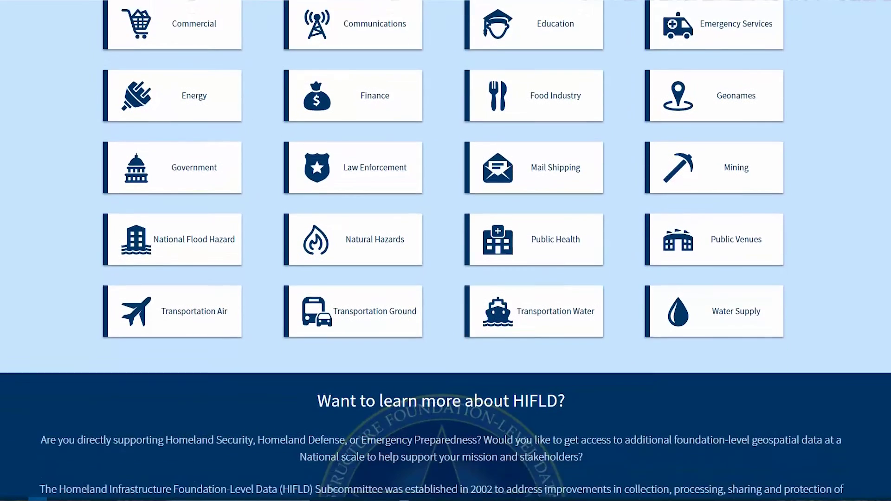
scroll(446, 251, up, 3)
scroll(451, 155, up, 8)
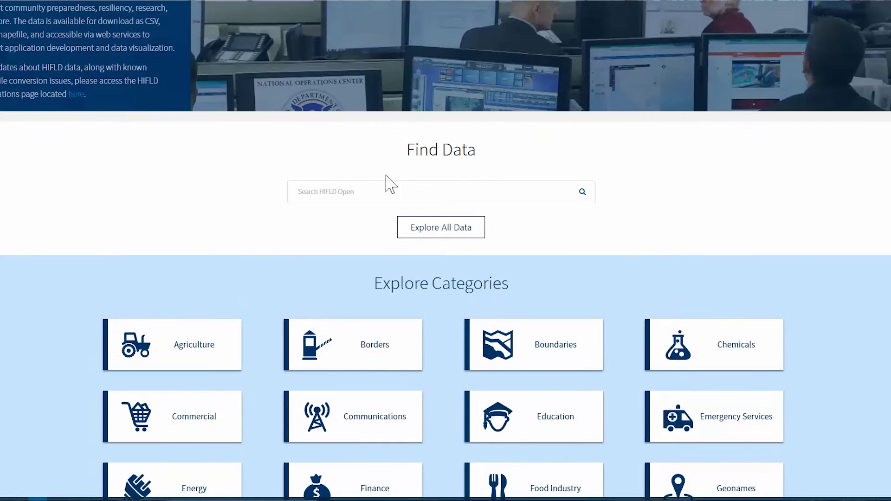
click(382, 189)
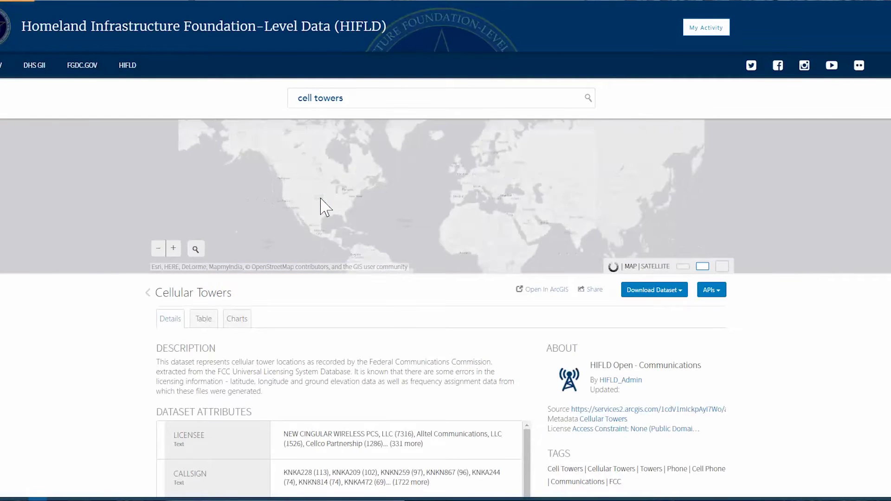
Step: Zoom the Cellular Towers density map in two levels, pan east, and zoom in near Washington
click(175, 249)
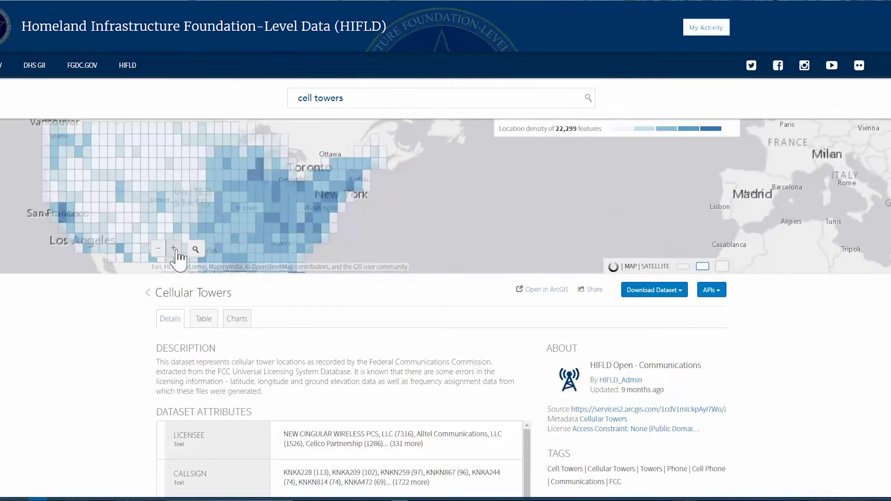
click(175, 249)
drag(205, 205, 412, 195)
scroll(409, 203, up, 1)
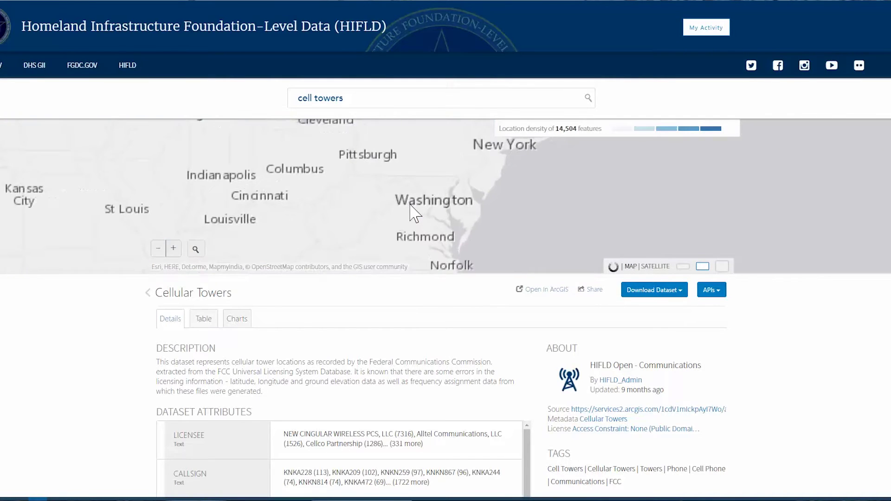
scroll(441, 203, up, 1)
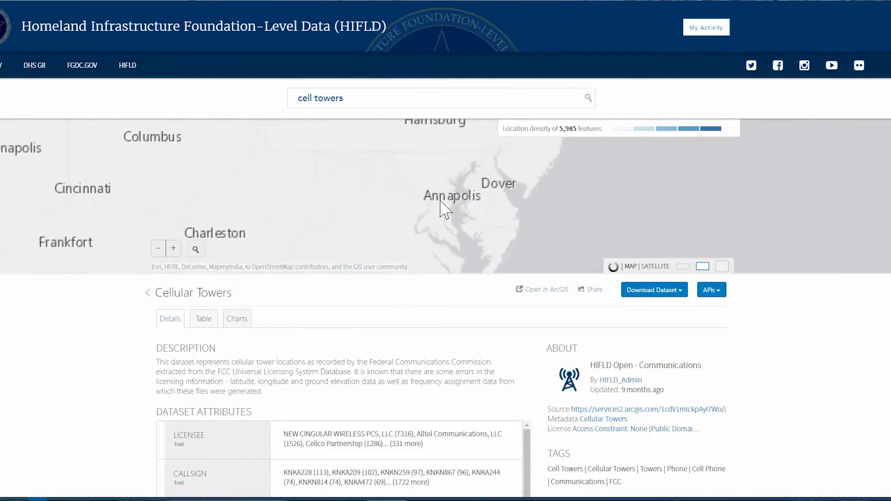
double_click(445, 210)
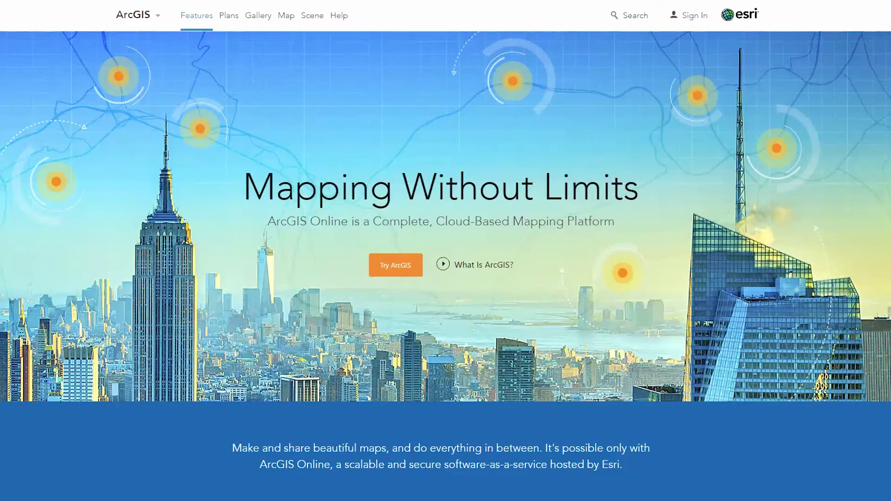
Step: Scroll down the ArcGIS Online home page to the Features at a Glance section
scroll(446, 251, down, 8)
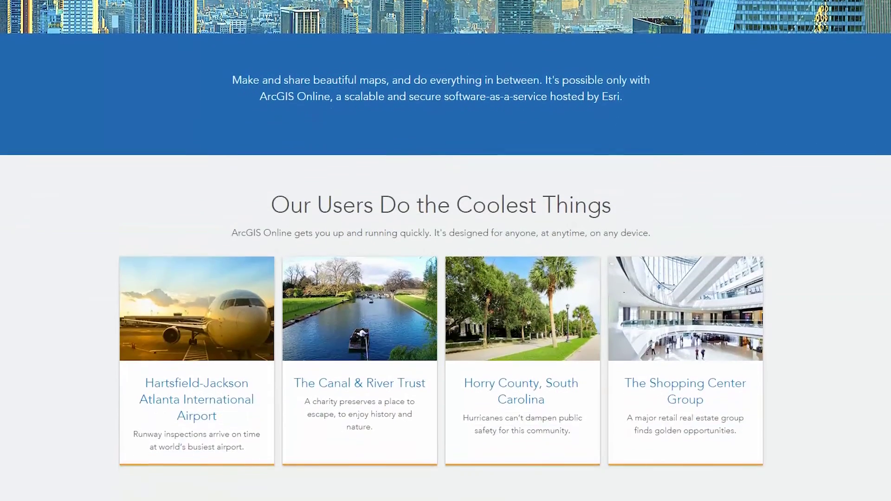
scroll(447, 252, down, 6)
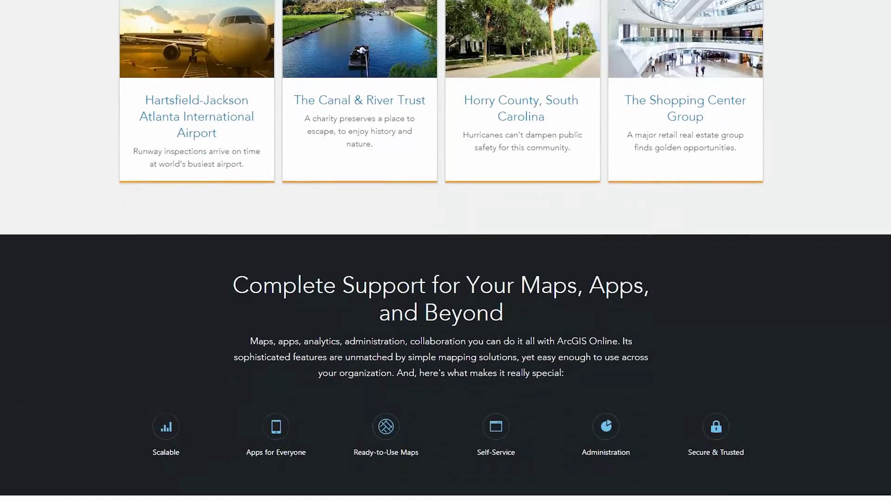
scroll(445, 251, down, 5)
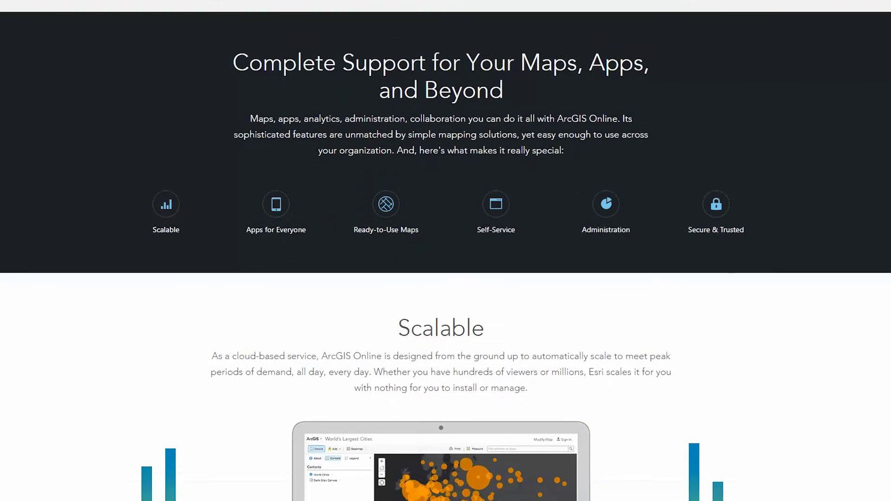
scroll(446, 251, down, 8)
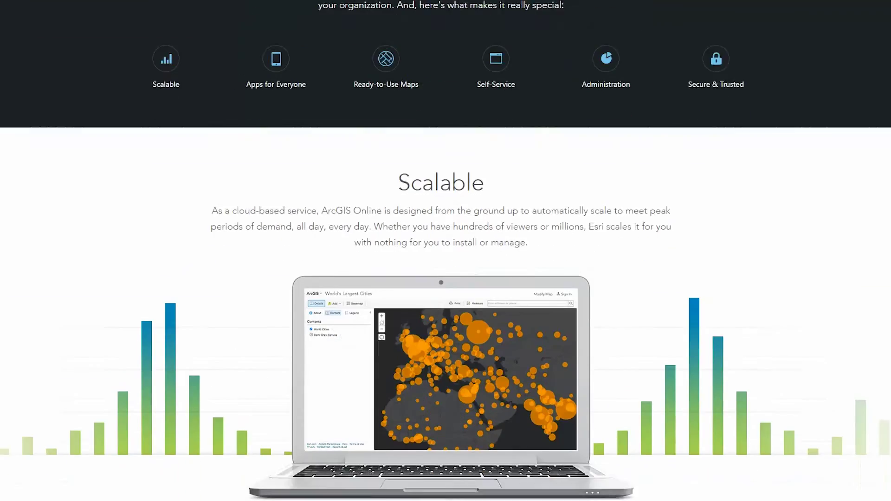
scroll(445, 251, down, 6)
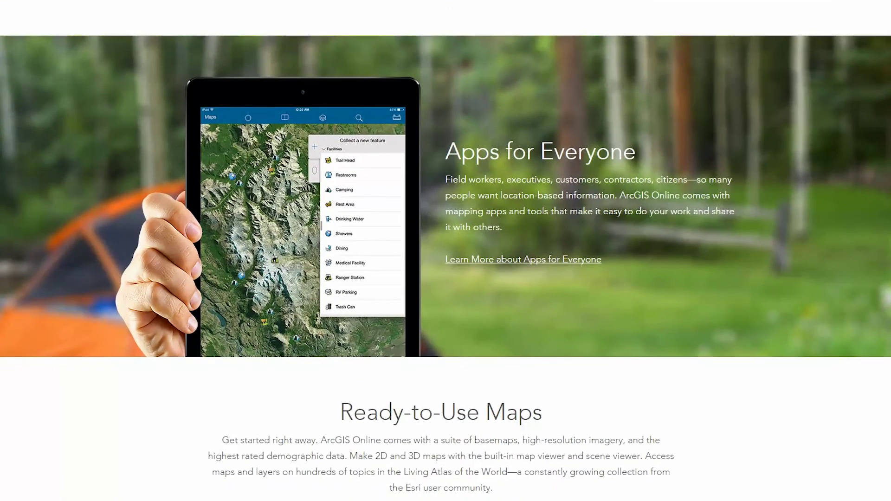
scroll(446, 250, down, 8)
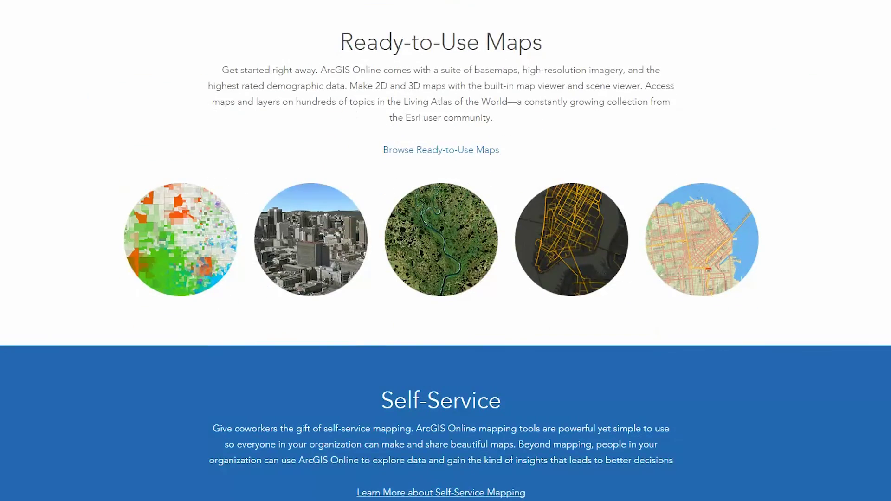
scroll(446, 250, down, 8)
scroll(446, 250, down, 8)
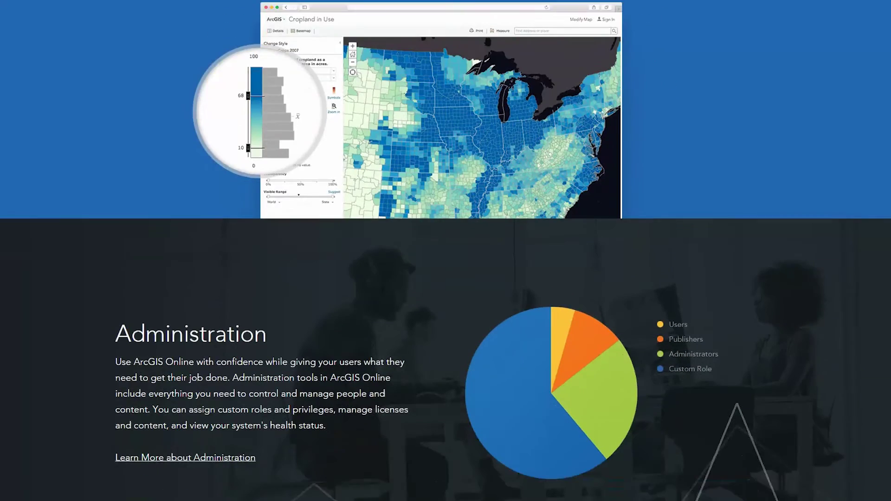
scroll(446, 250, down, 8)
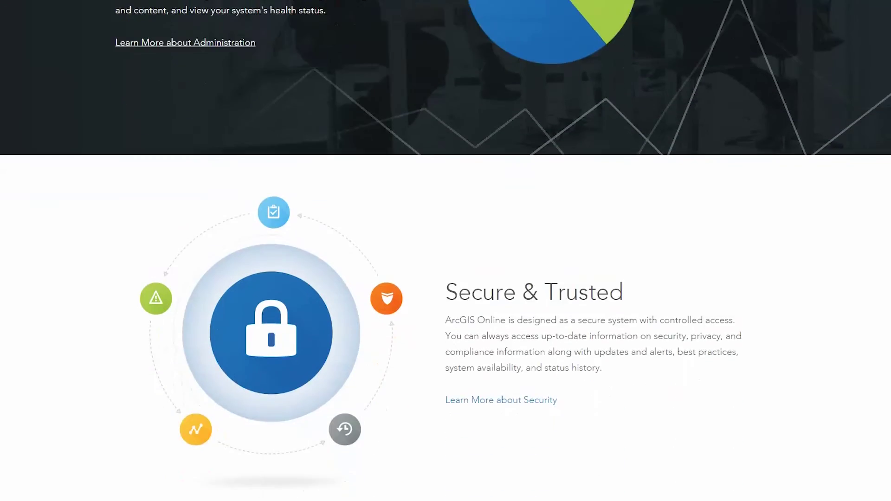
scroll(446, 250, down, 8)
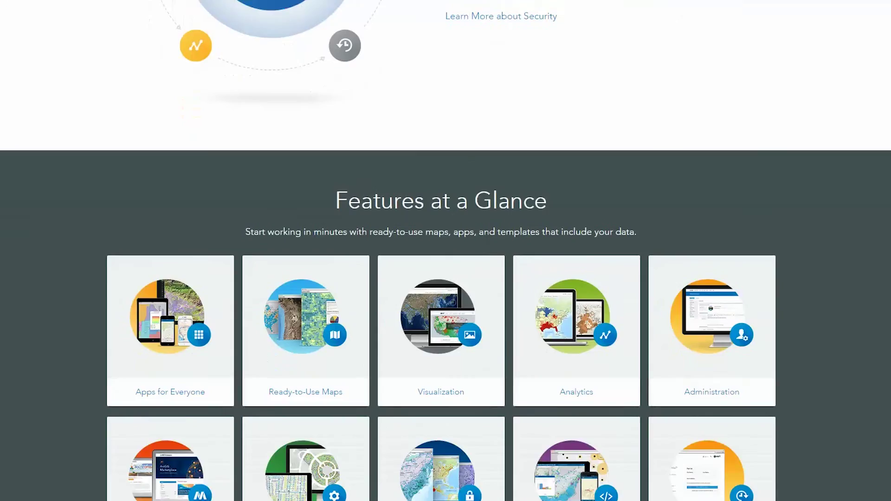
scroll(445, 251, down, 3)
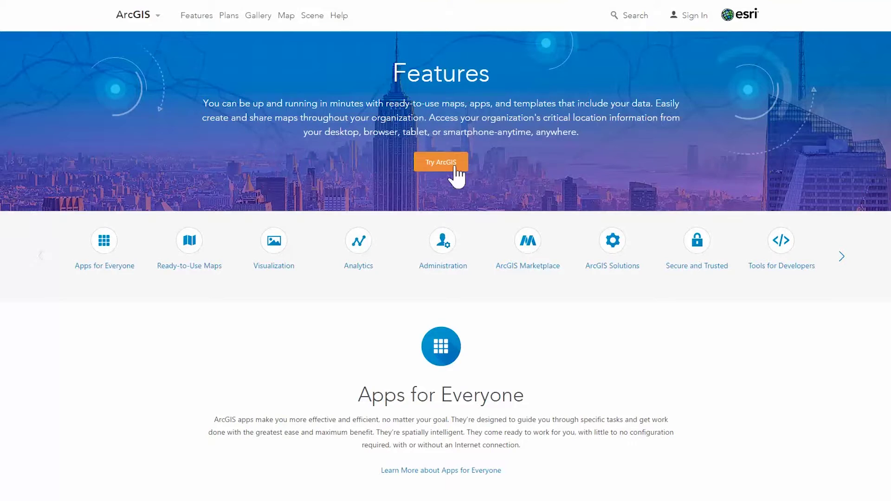
Step: Scroll the Features page past Ready-to-Use Maps, Visualization, Analytics, Administration and ArcGIS Marketplace
scroll(478, 165, down, 7)
scroll(478, 160, down, 10)
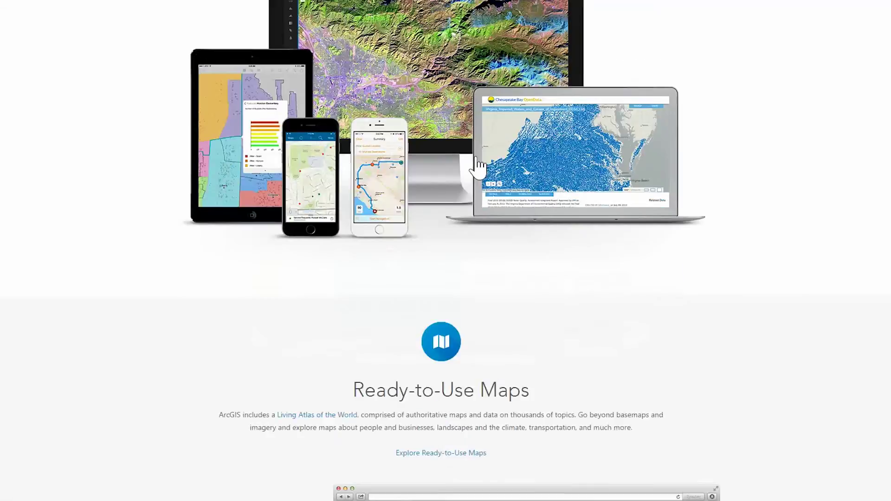
scroll(477, 160, down, 3)
scroll(477, 160, down, 7)
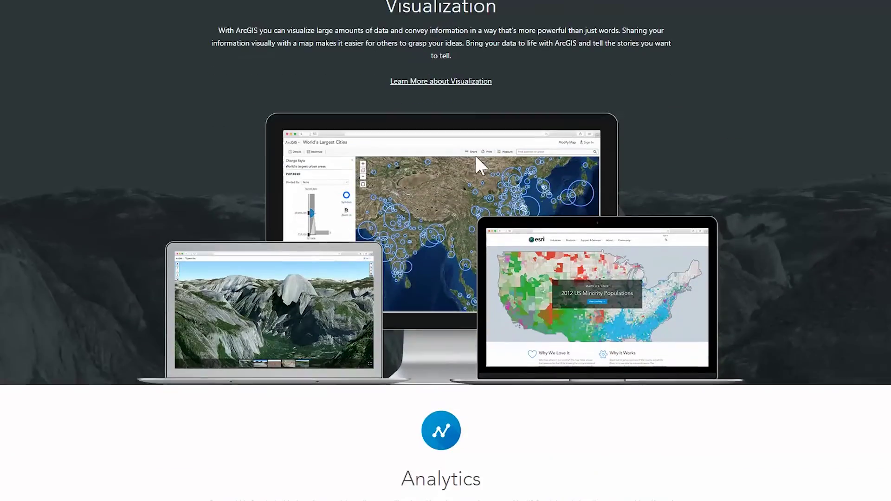
scroll(477, 162, down, 10)
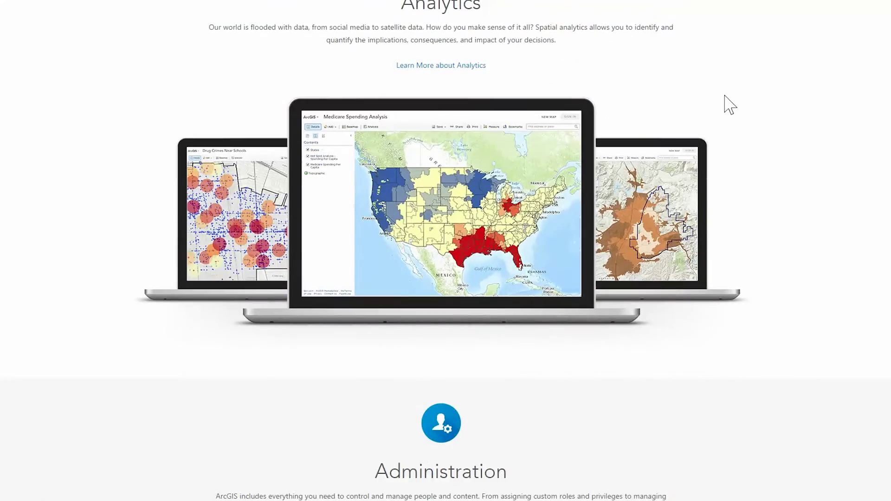
scroll(730, 105, down, 10)
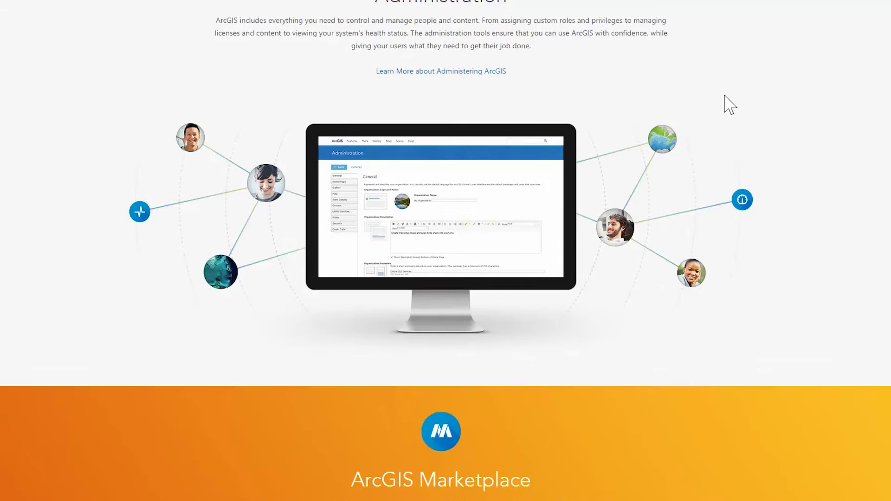
scroll(730, 106, down, 9)
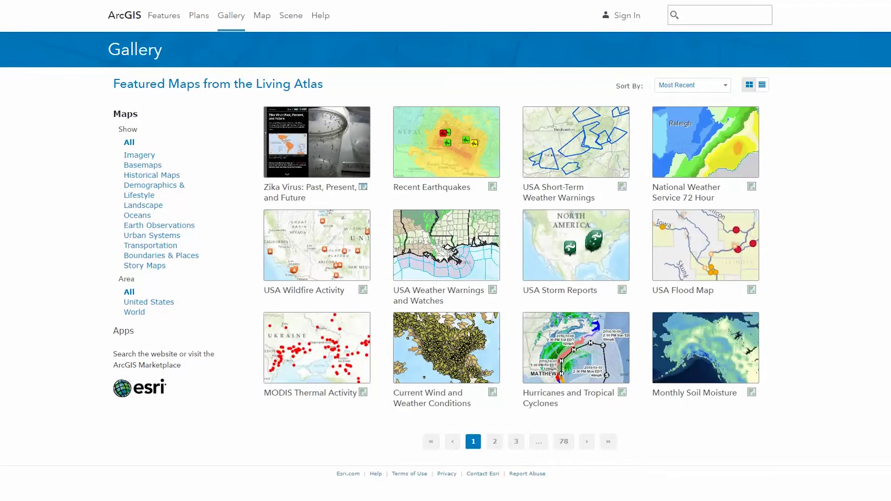